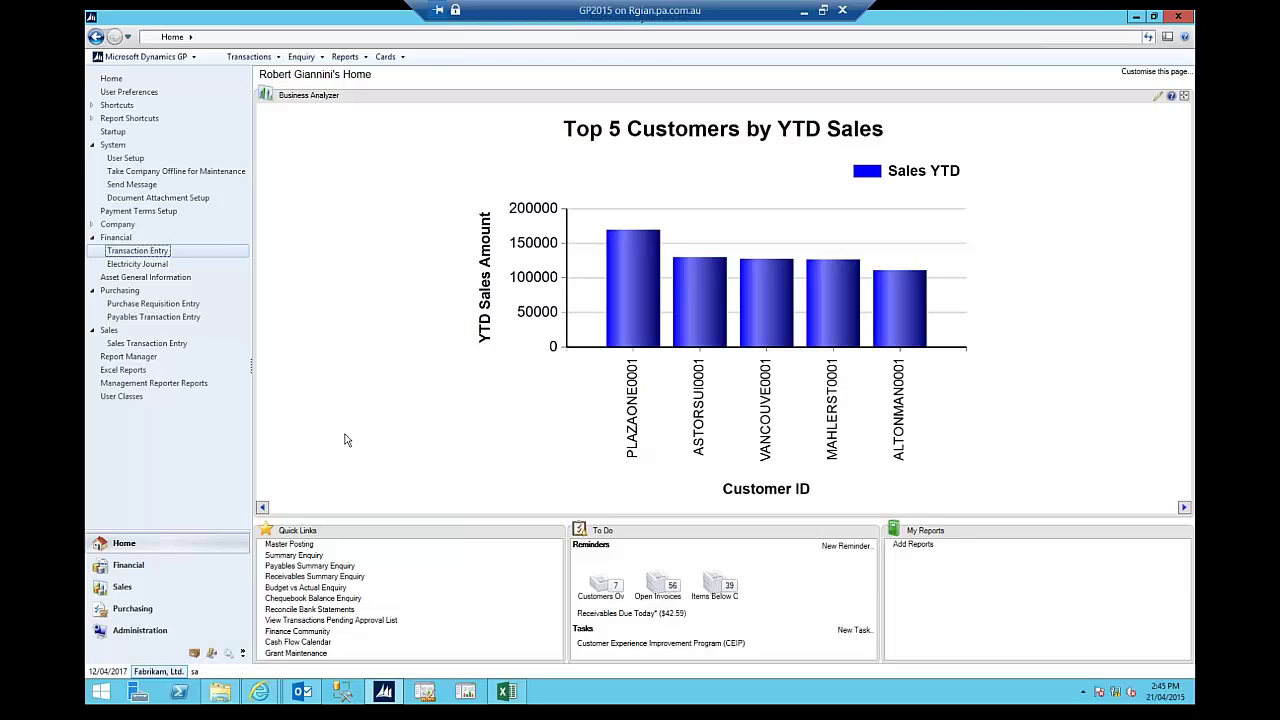
Show the open Internet Explorer windows to pick the Fabrikam GP web client
left_click(266, 698)
Bring the Fabrikam, Ltd. GP web client window to the front
left_click(318, 578)
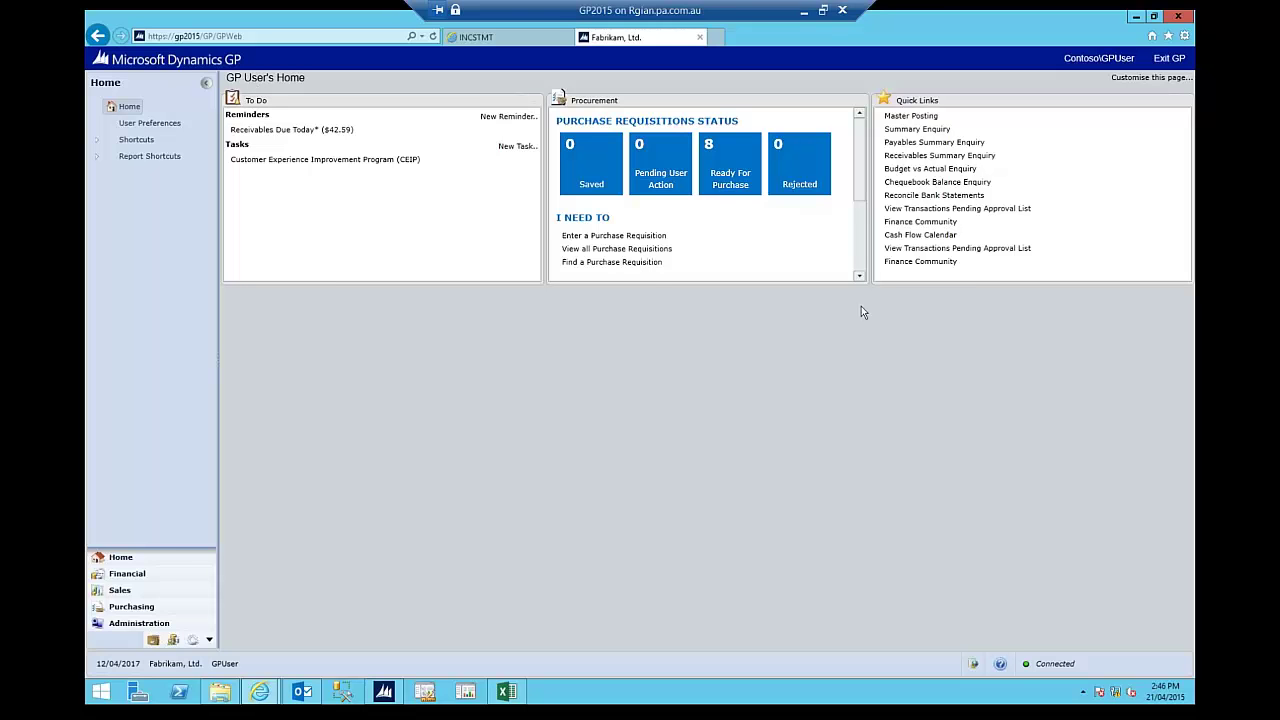
Start a new purchase requisition described 'Brand new motor vehicle', keeping the default 12/04/2017 dates
left_click(613, 237)
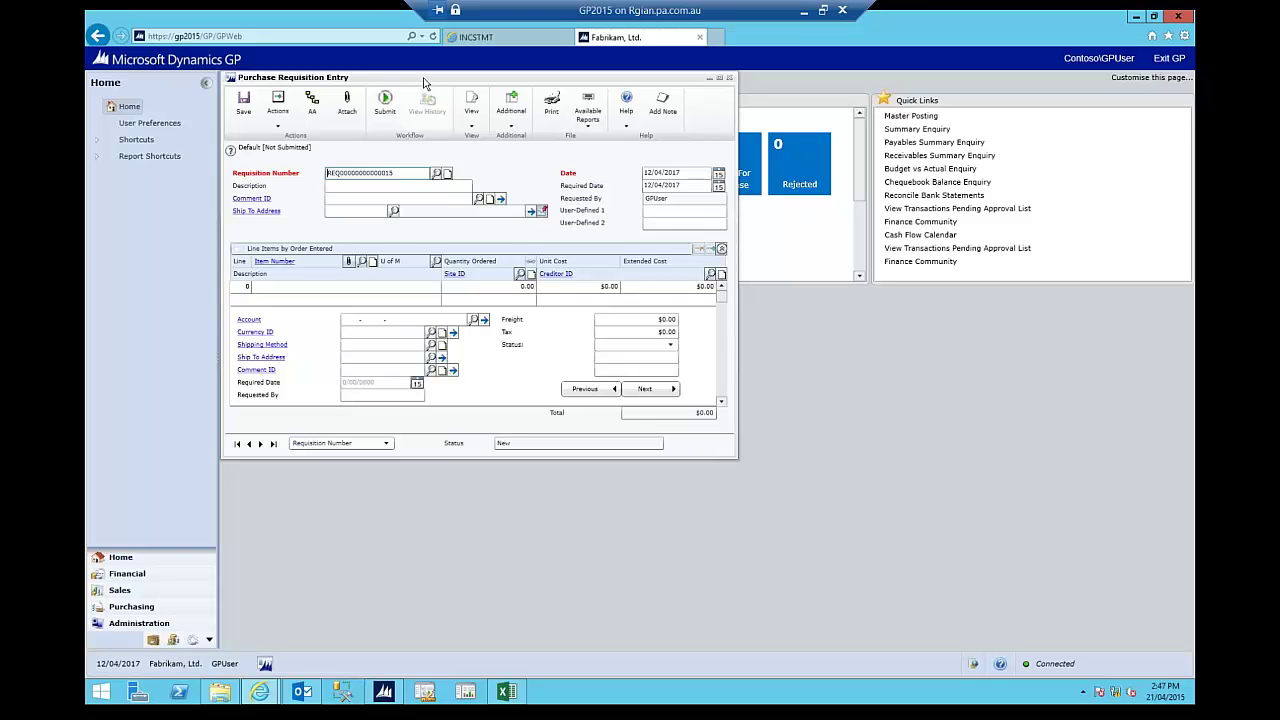
key("Tab")
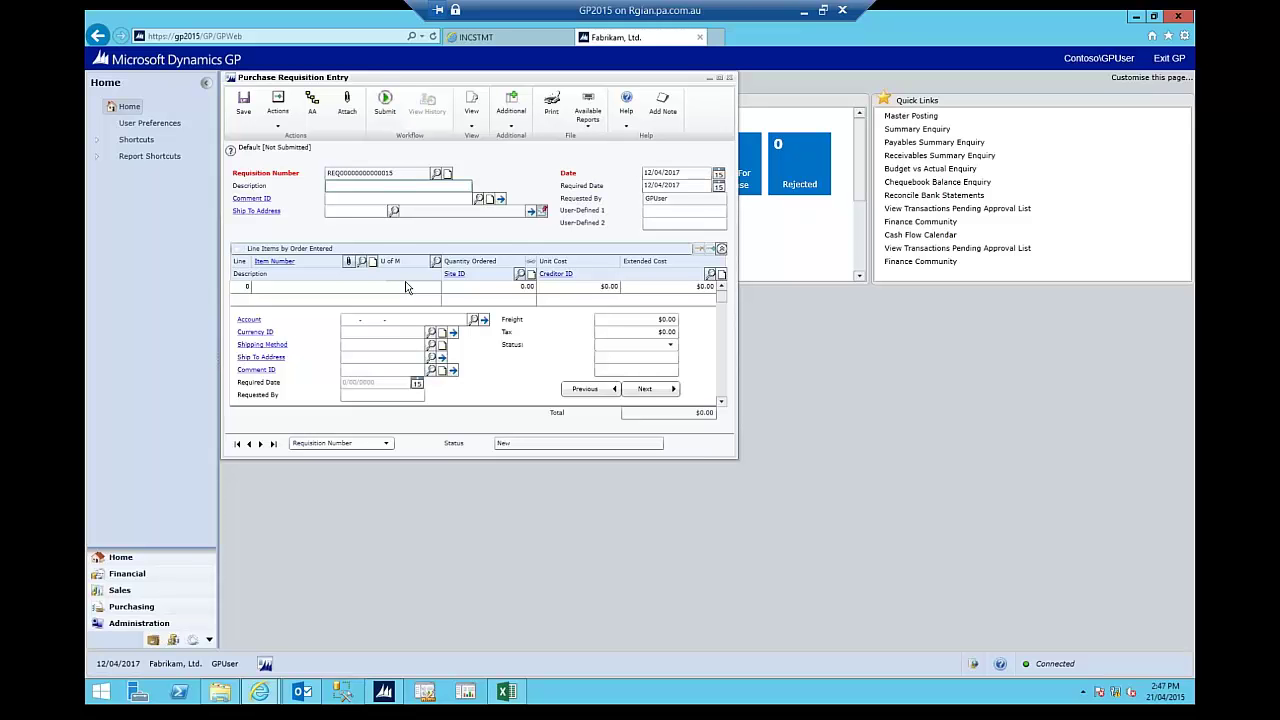
type("Brand new motor vehicle")
key("Tab")
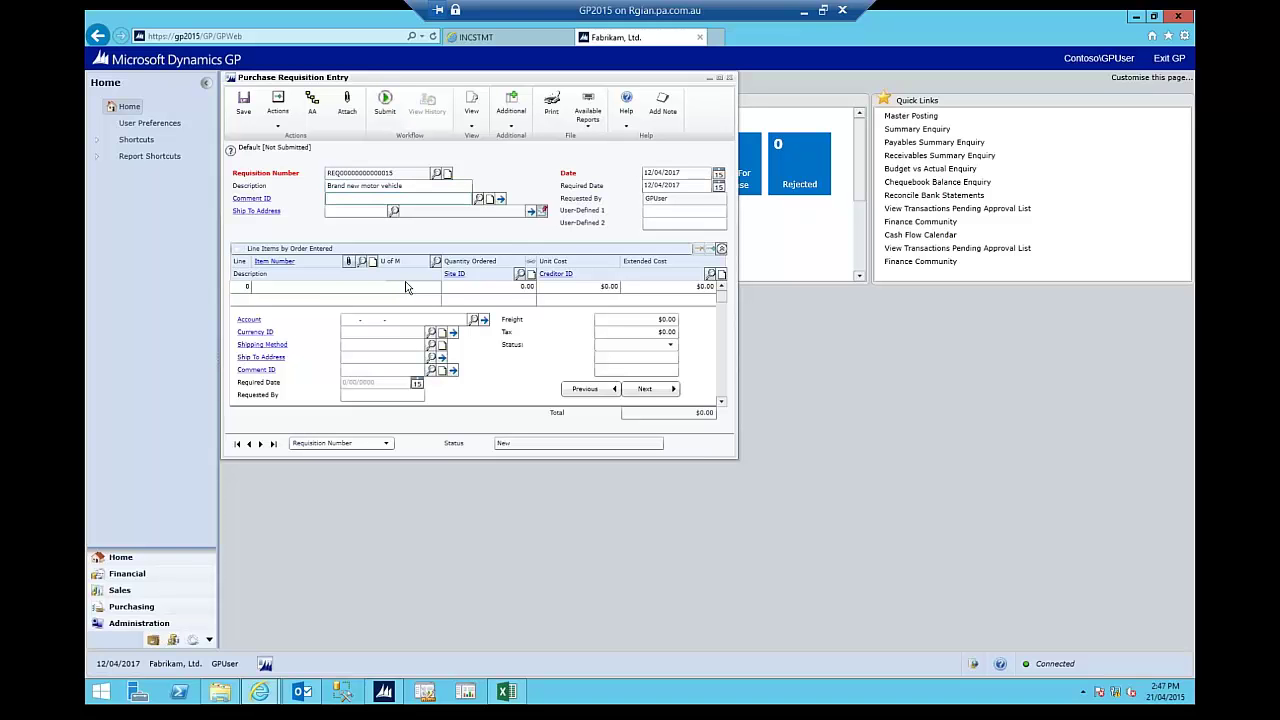
key("Tab")
key("Tab")
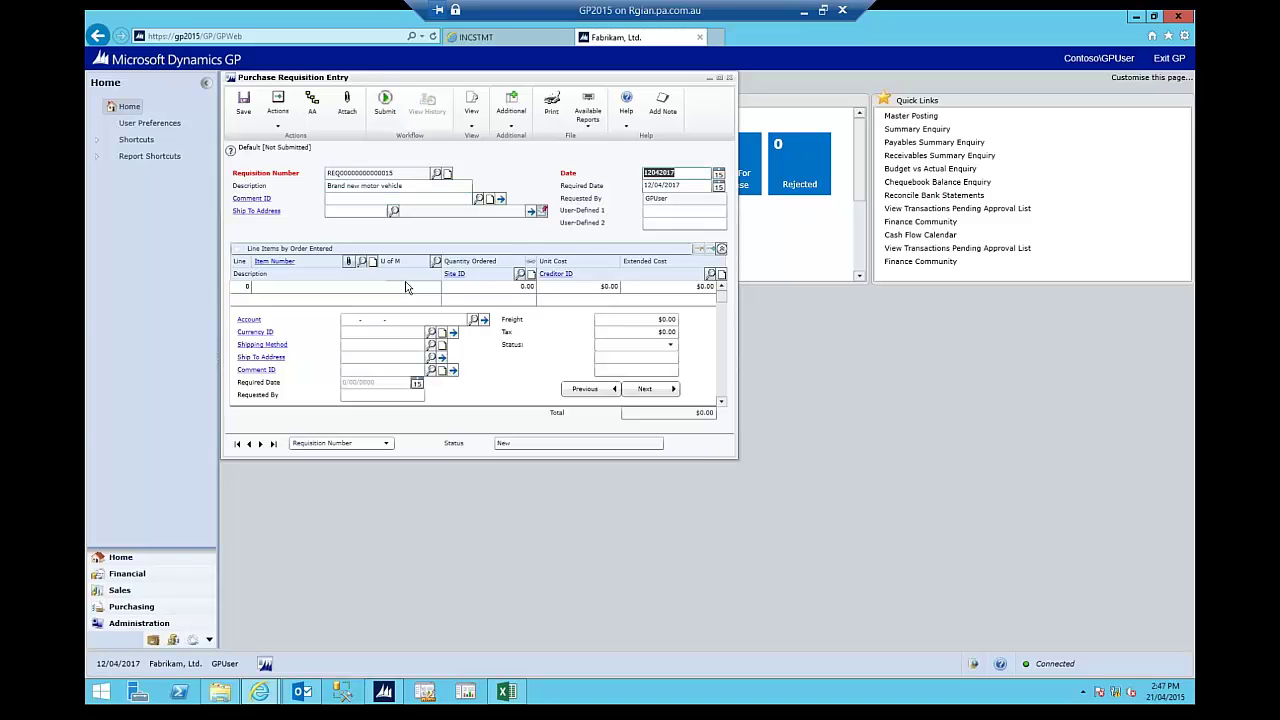
key("Tab")
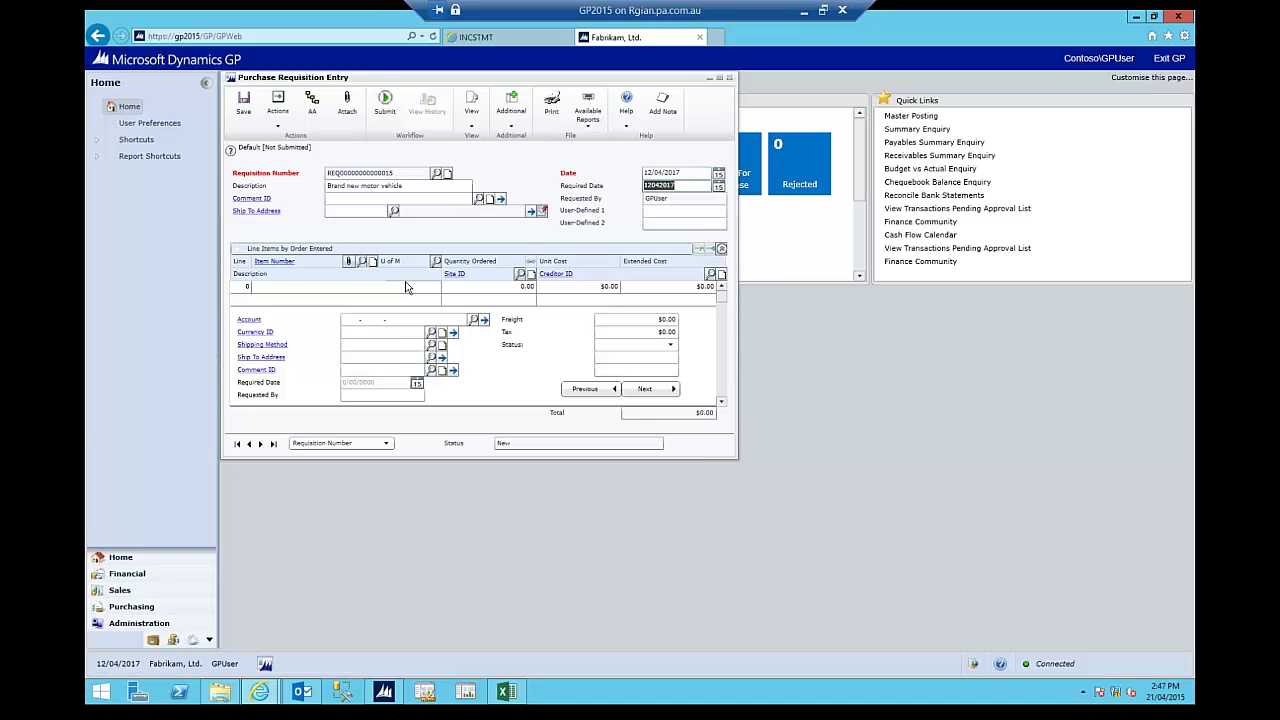
key("Tab")
key("Tab")
key("Tab")
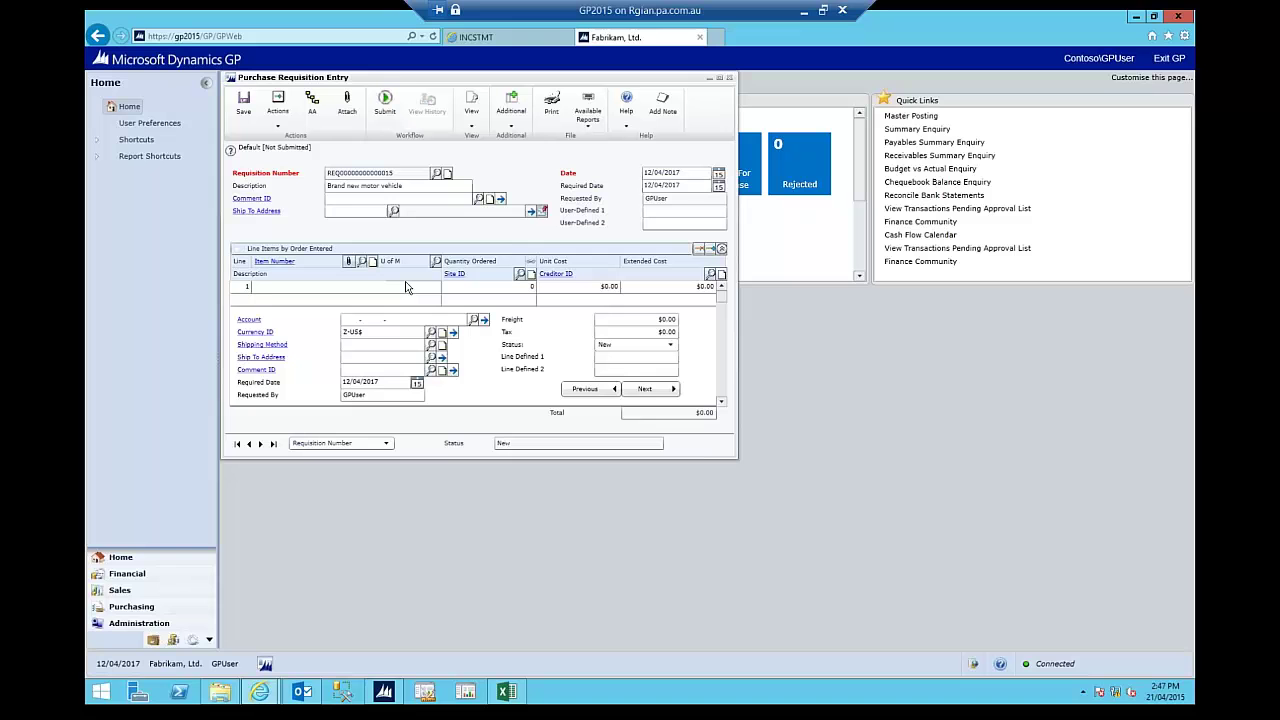
Add line 1: item MOTOR VEHICLE, quantity 1, unit cost $50,000.00
type("MOTOR VEHICLE")
key("Tab")
type("1")
key("Tab")
type("0.50")
type("000")
key("Tab")
Write the line description 'Brand New HSV Clubsport', fixing a mistyped letter
type("Be")
type("rand")
type(" New")
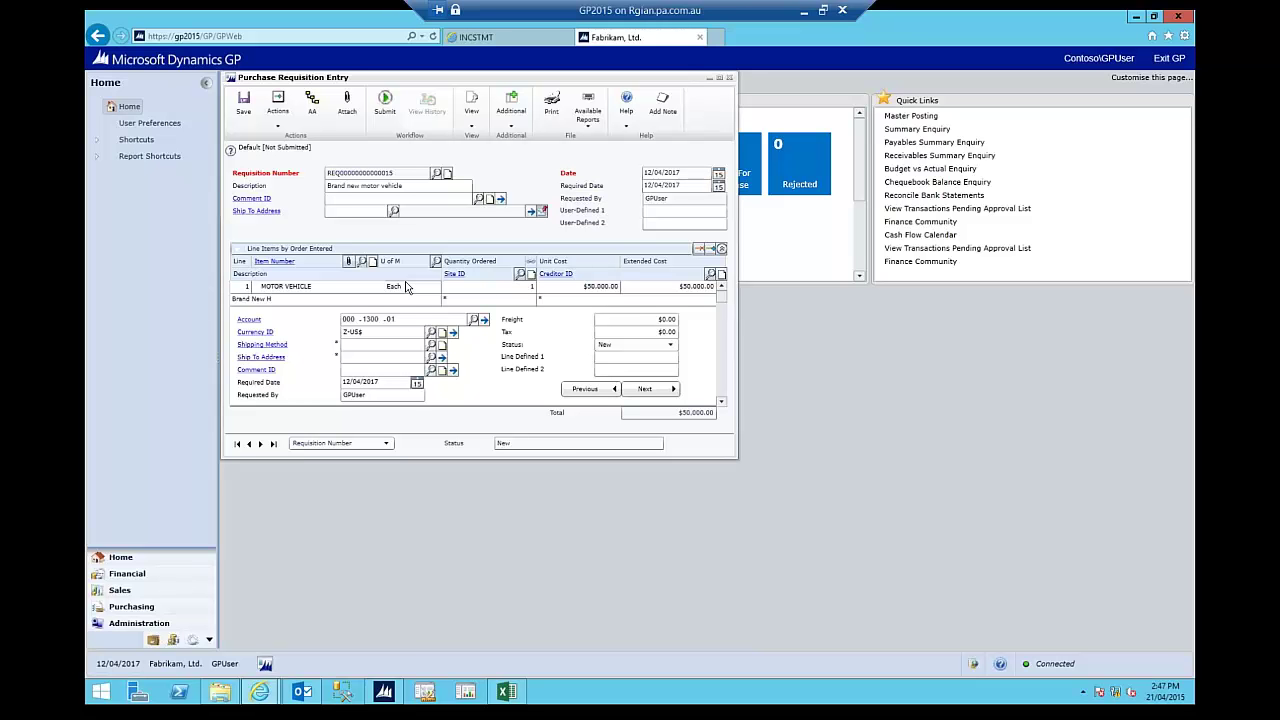
type("HSV m")
key("BackSpace")
type("CLubsport")
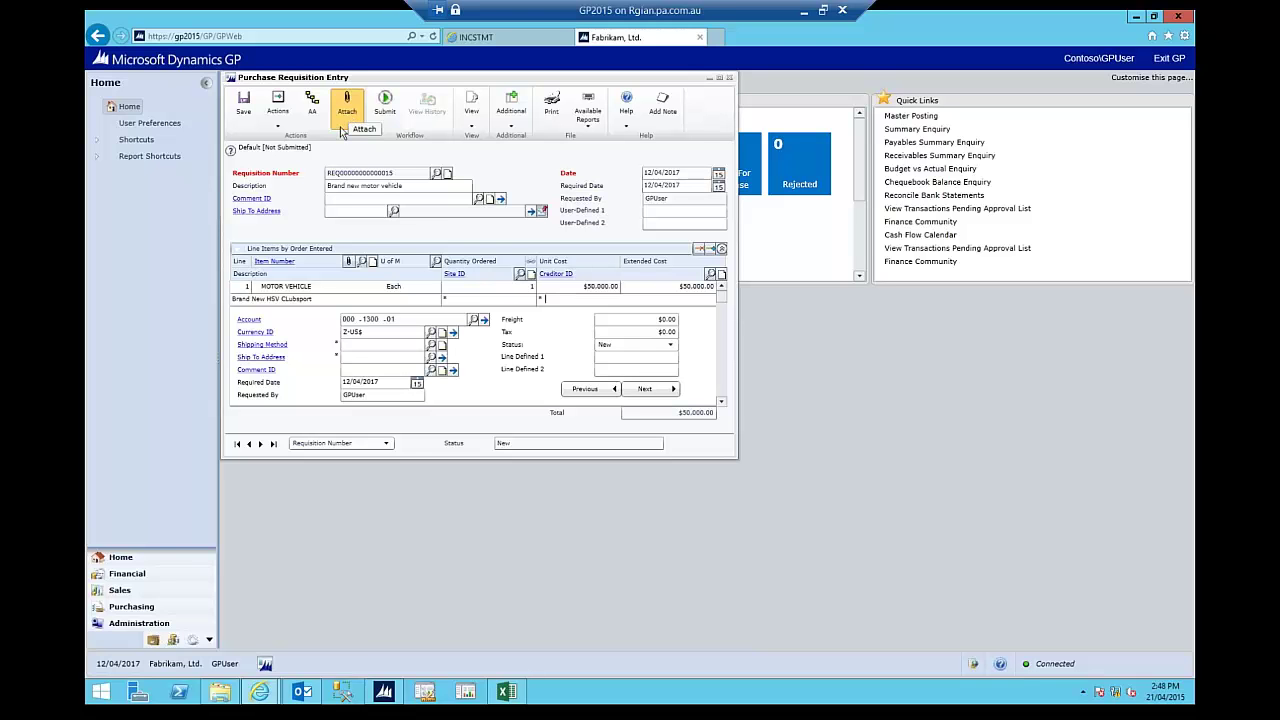
Open the Attach options on the requisition ribbon
left_click(348, 118)
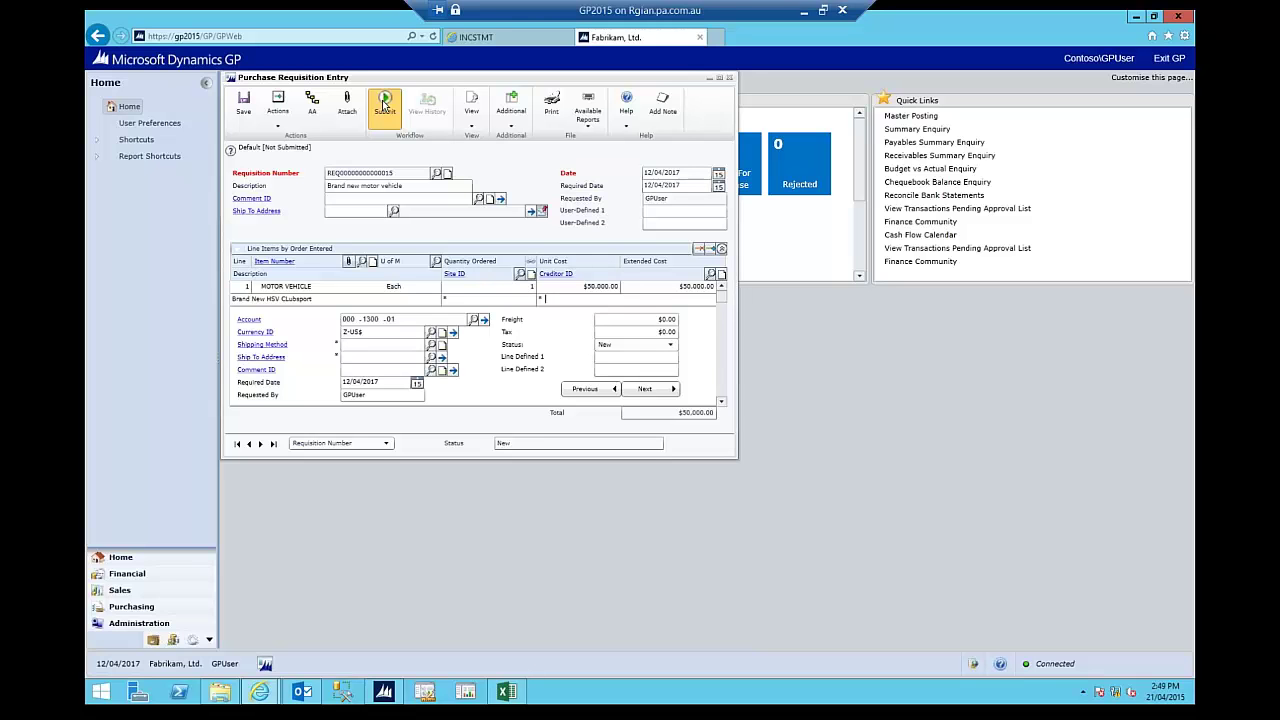
Submit the requisition to workflow with the comment 'PLease approve as i neded it for the weekend'
left_click(384, 104)
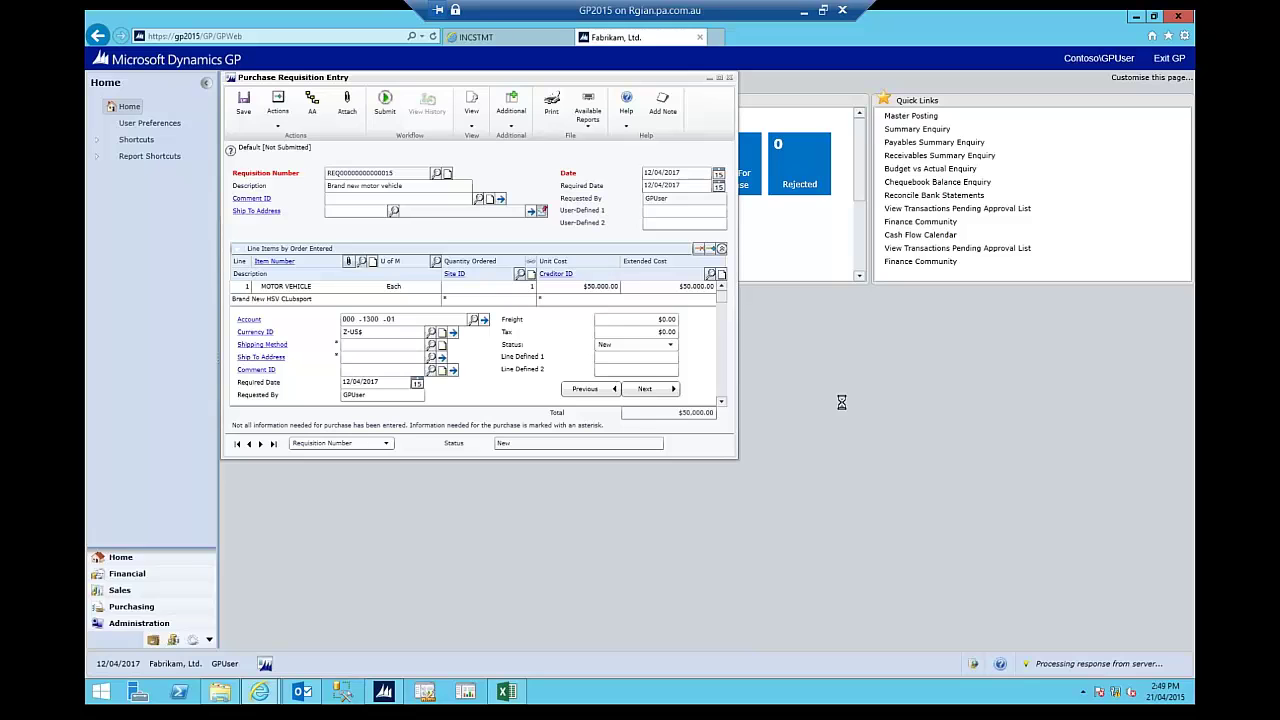
type("PLease appr")
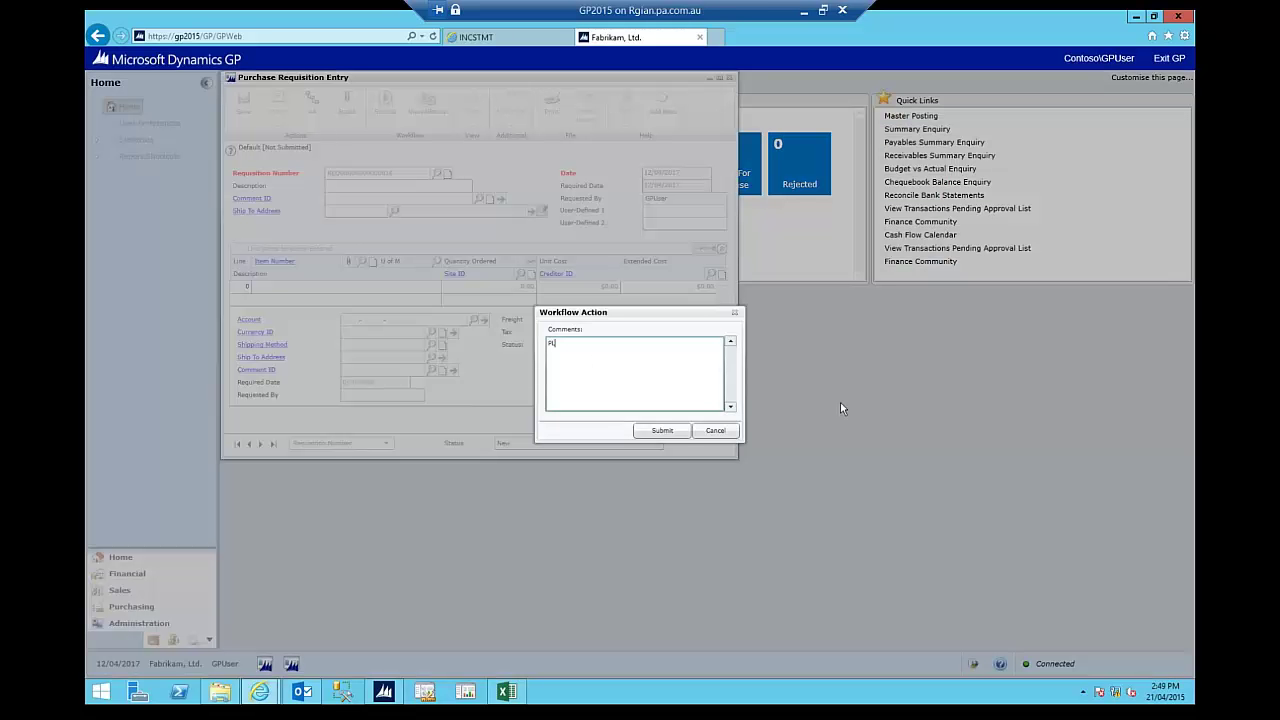
type("ove as i n")
type("ede")
type("d ")
type("it for the weekend")
left_click(663, 430)
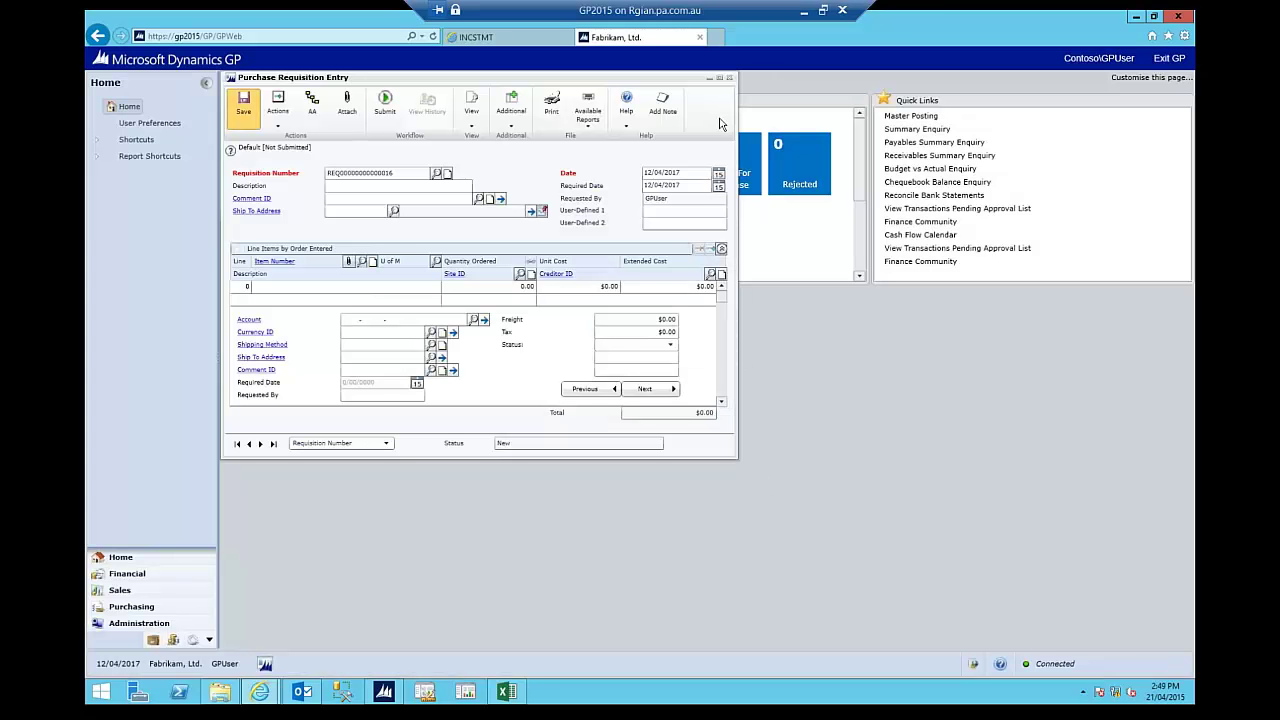
Exit the GP web client, close its browser tab, and return to desktop Dynamics GP
left_click(1164, 60)
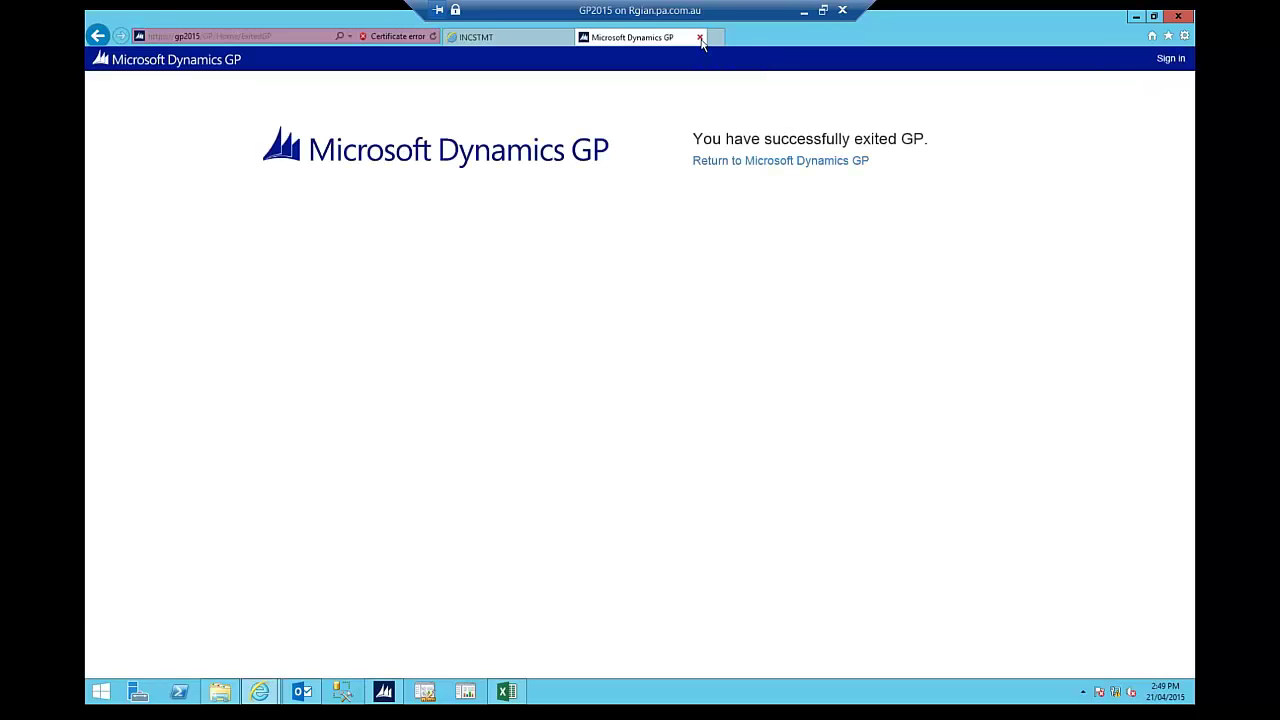
left_click(700, 37)
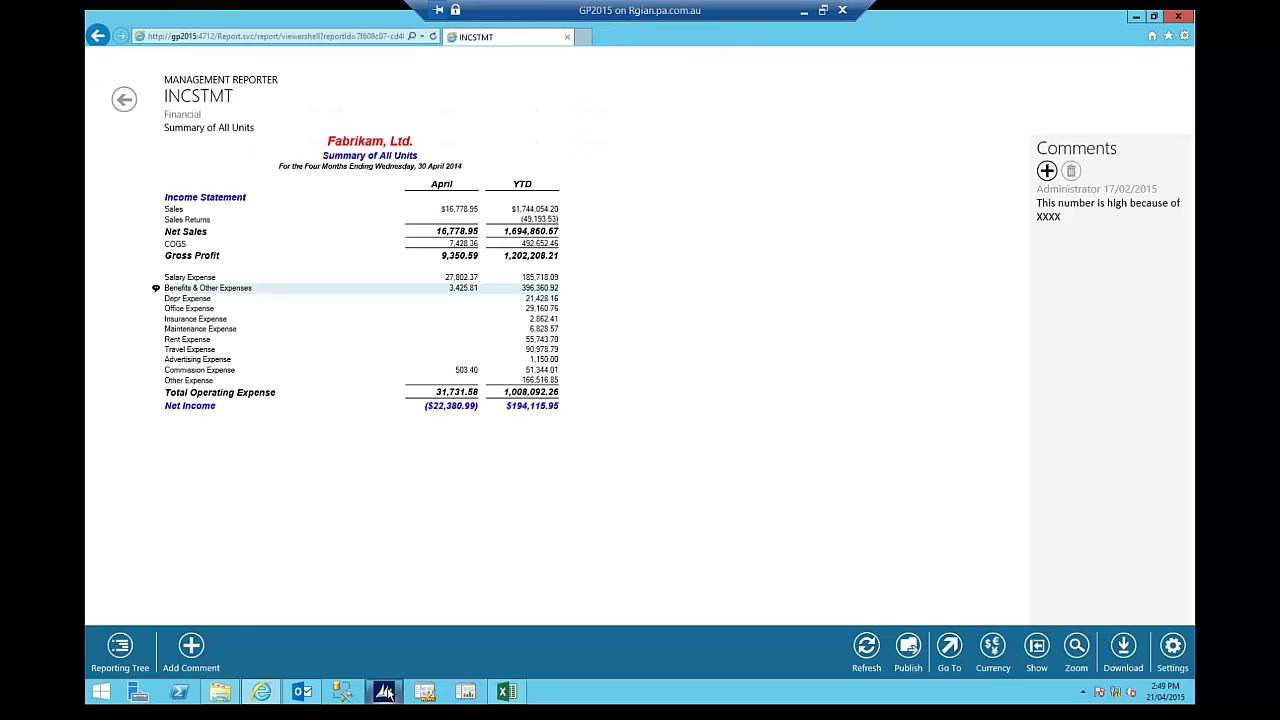
left_click(385, 693)
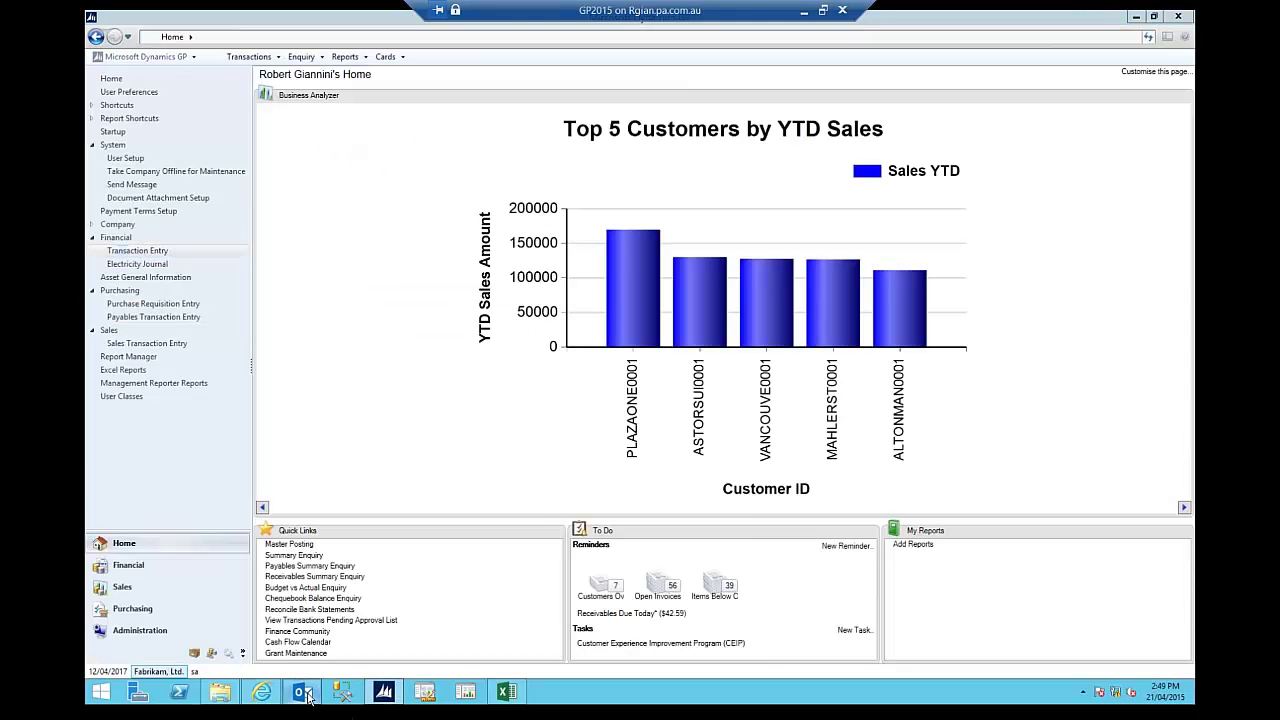
Open the requisition task-assignment email in the Administrator inbox and follow its requisition link
left_click(303, 700)
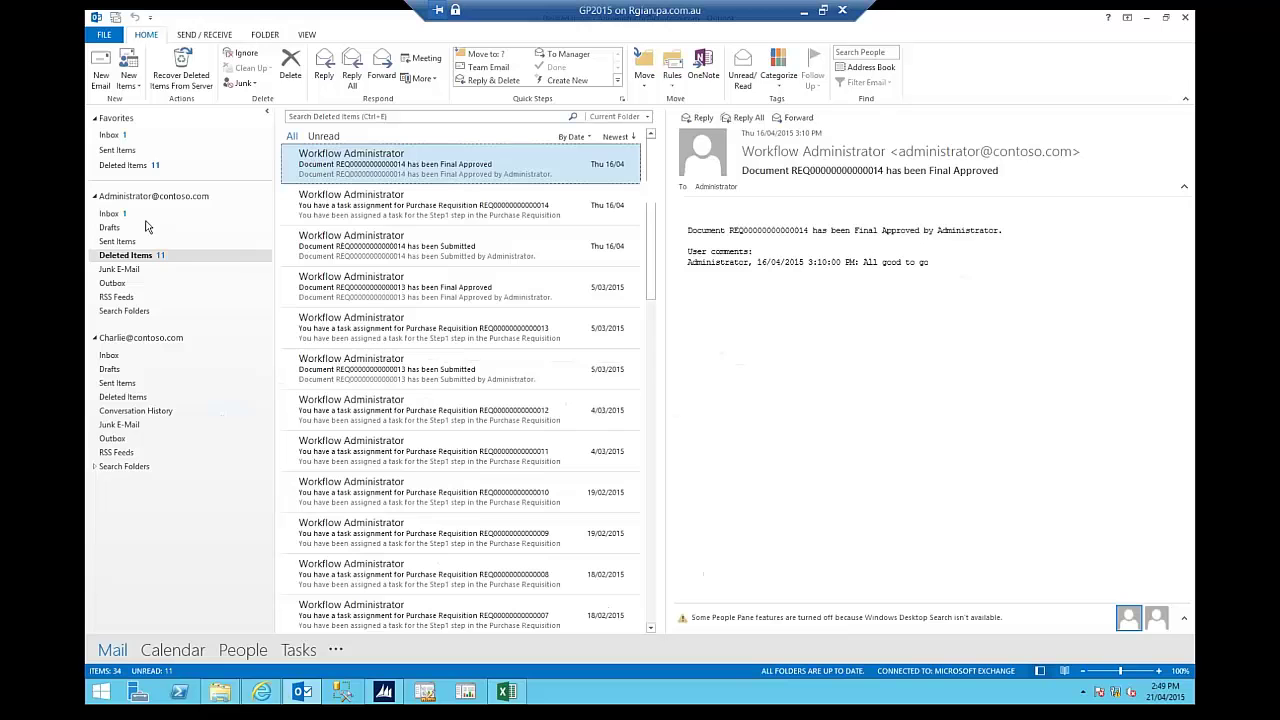
left_click(143, 214)
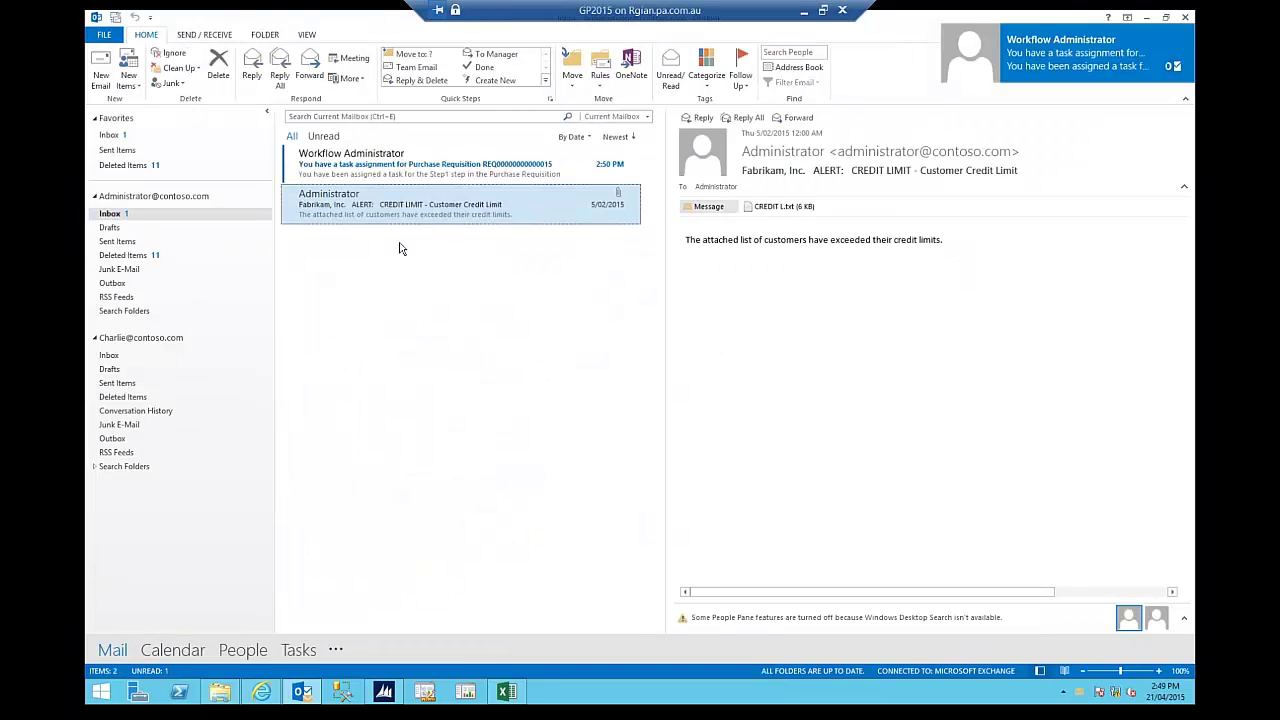
left_click(363, 172)
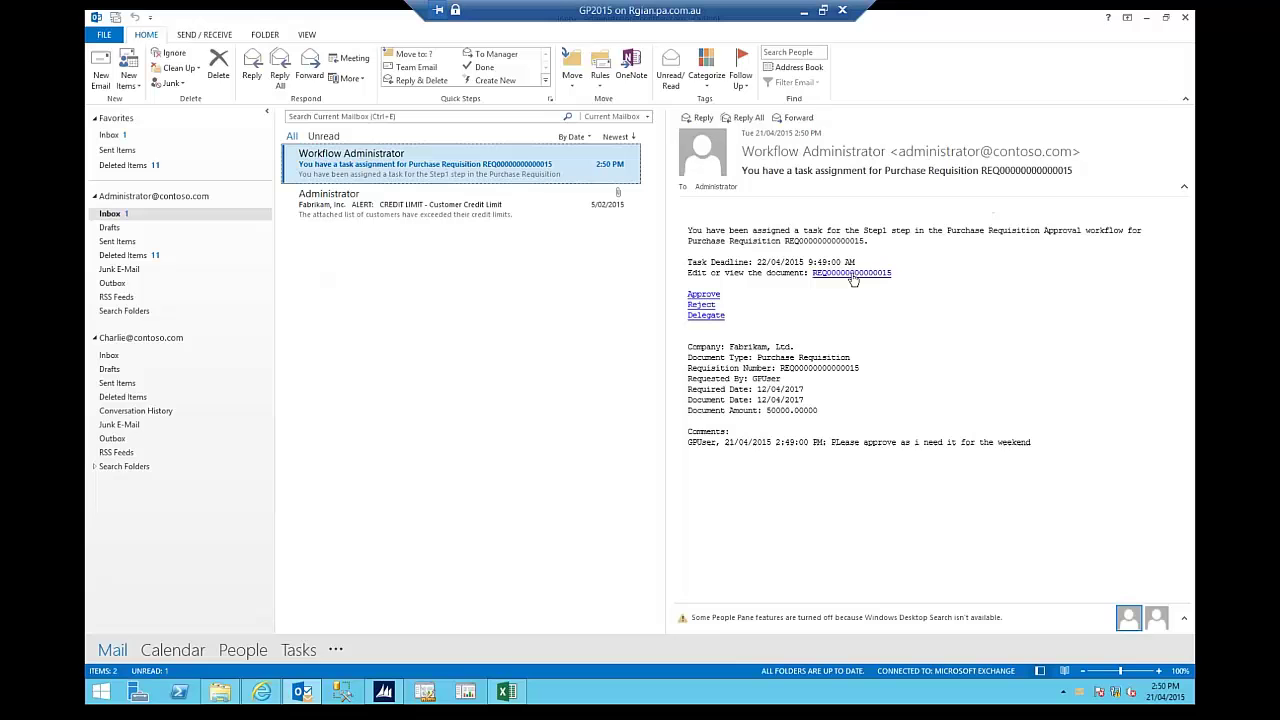
left_click(852, 280)
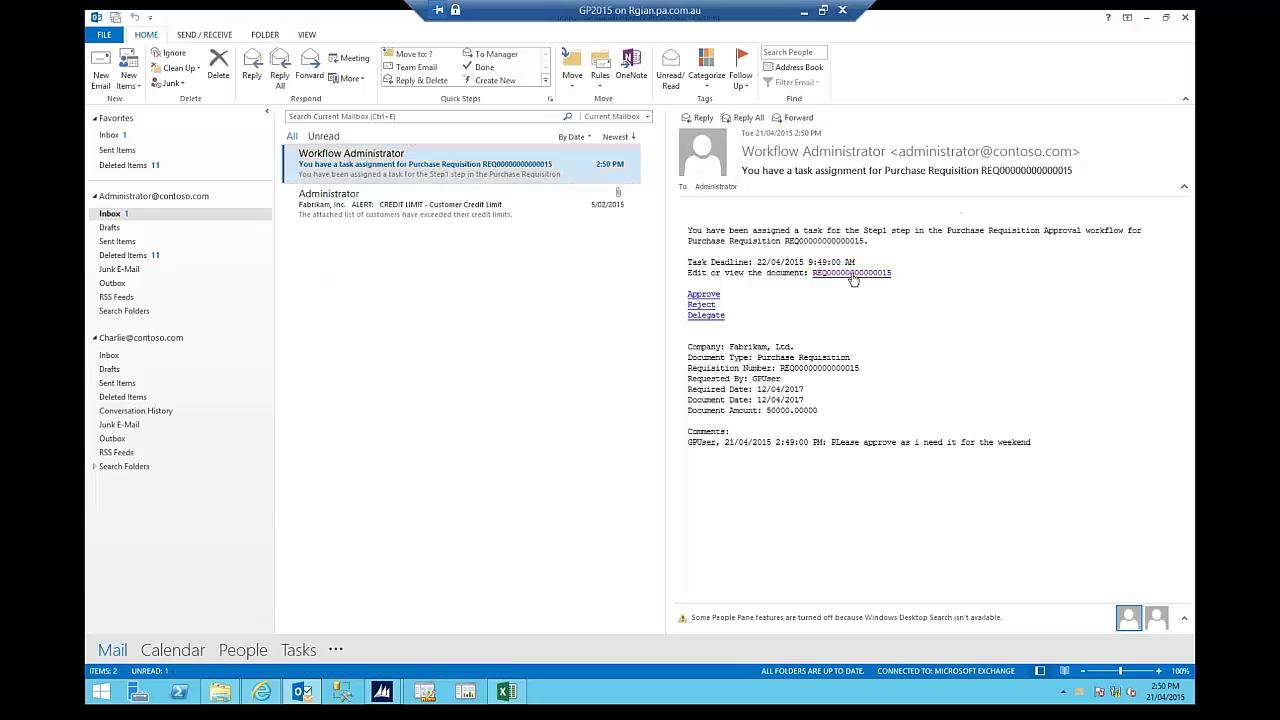
mouse_move(382, 690)
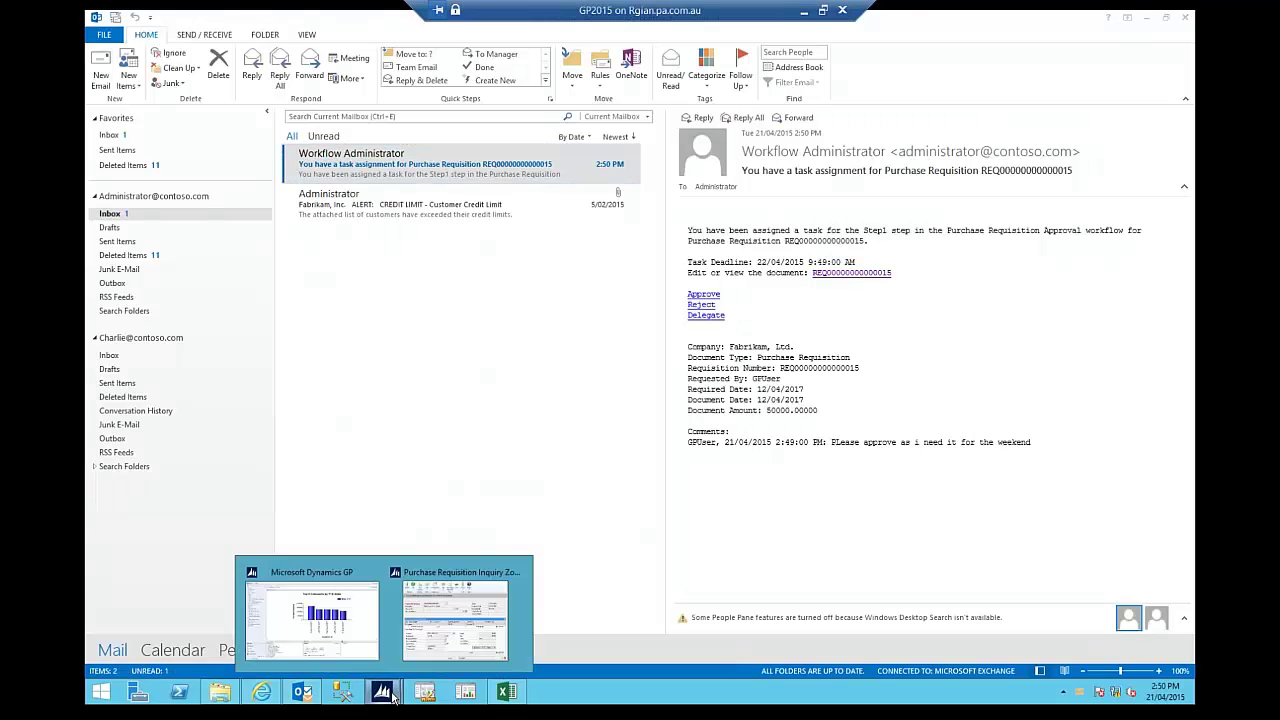
Review the requisition in Purchase Requisition Inquiry Zoom, then minimize the remote session
left_click(448, 578)
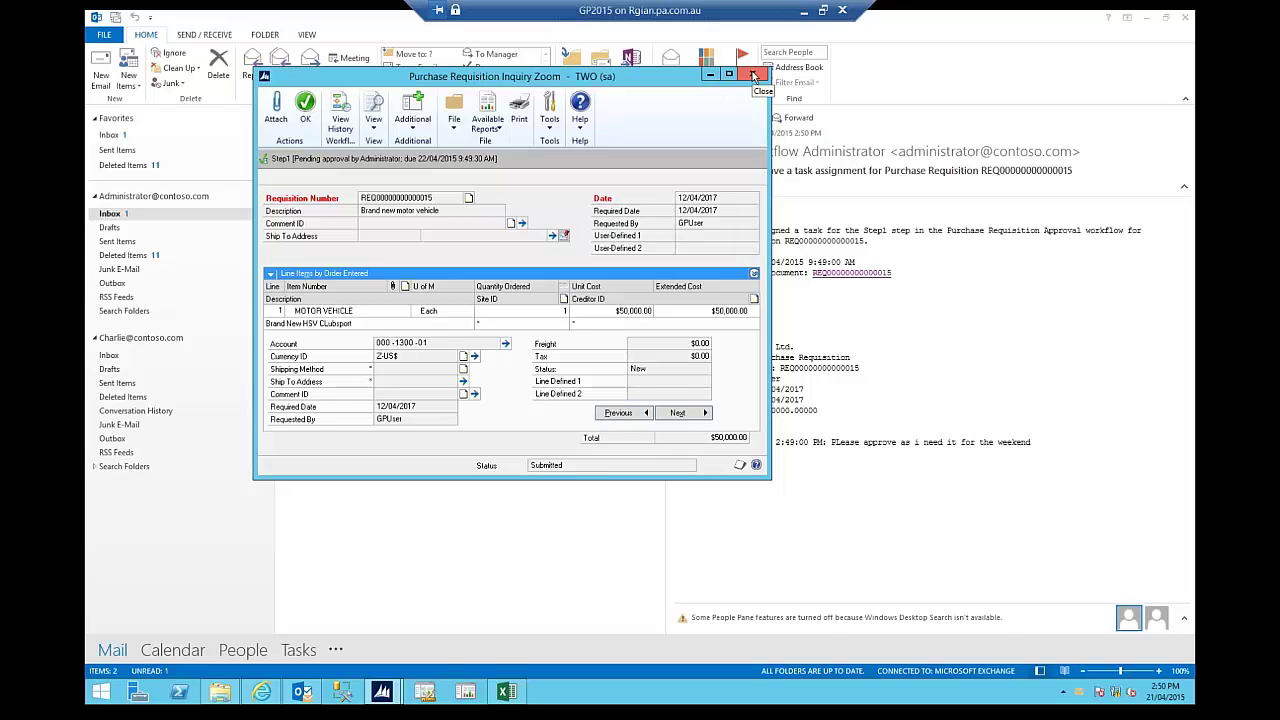
left_click(803, 15)
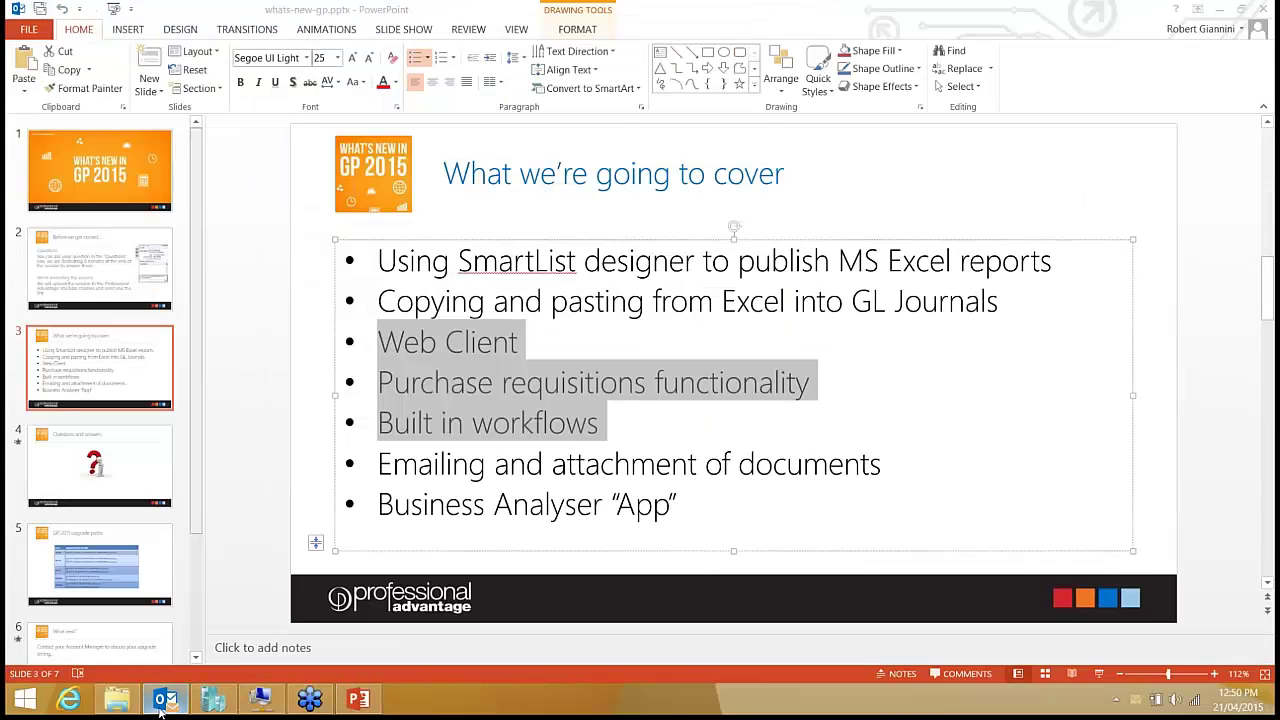
Switch to the local Outlook mailbox and select the workflow task assignment email
left_click(164, 700)
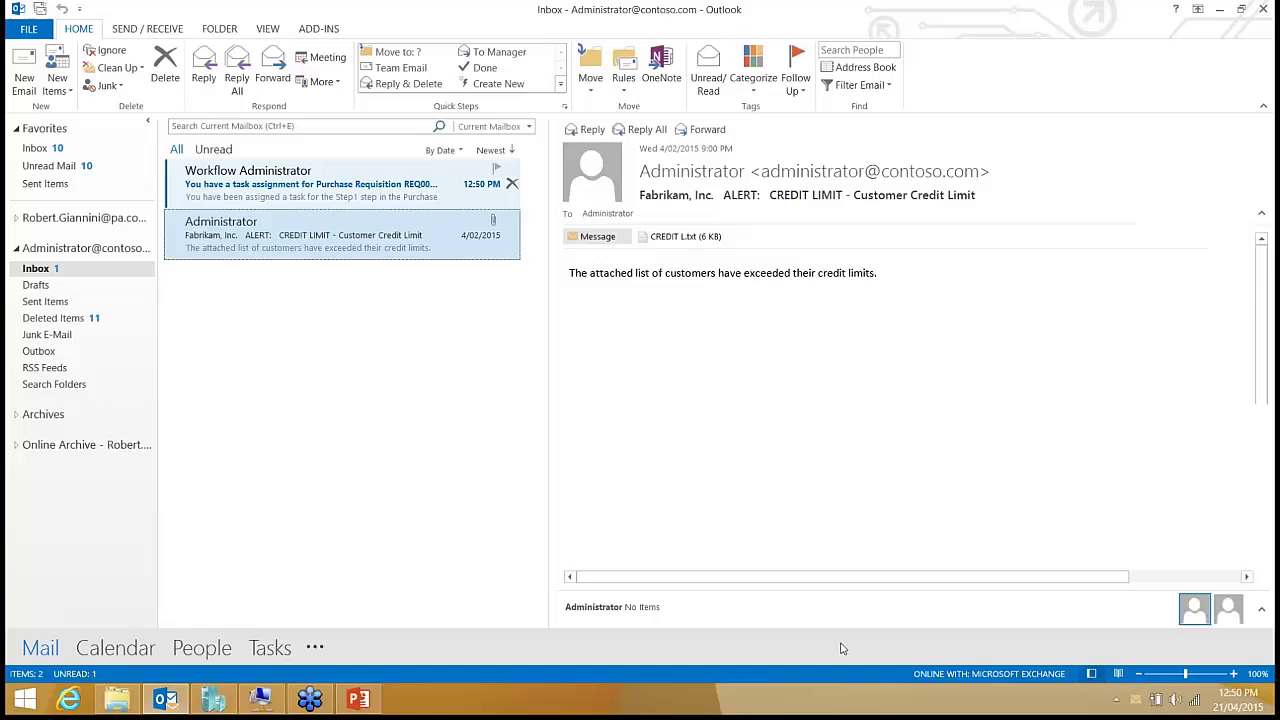
key("Up")
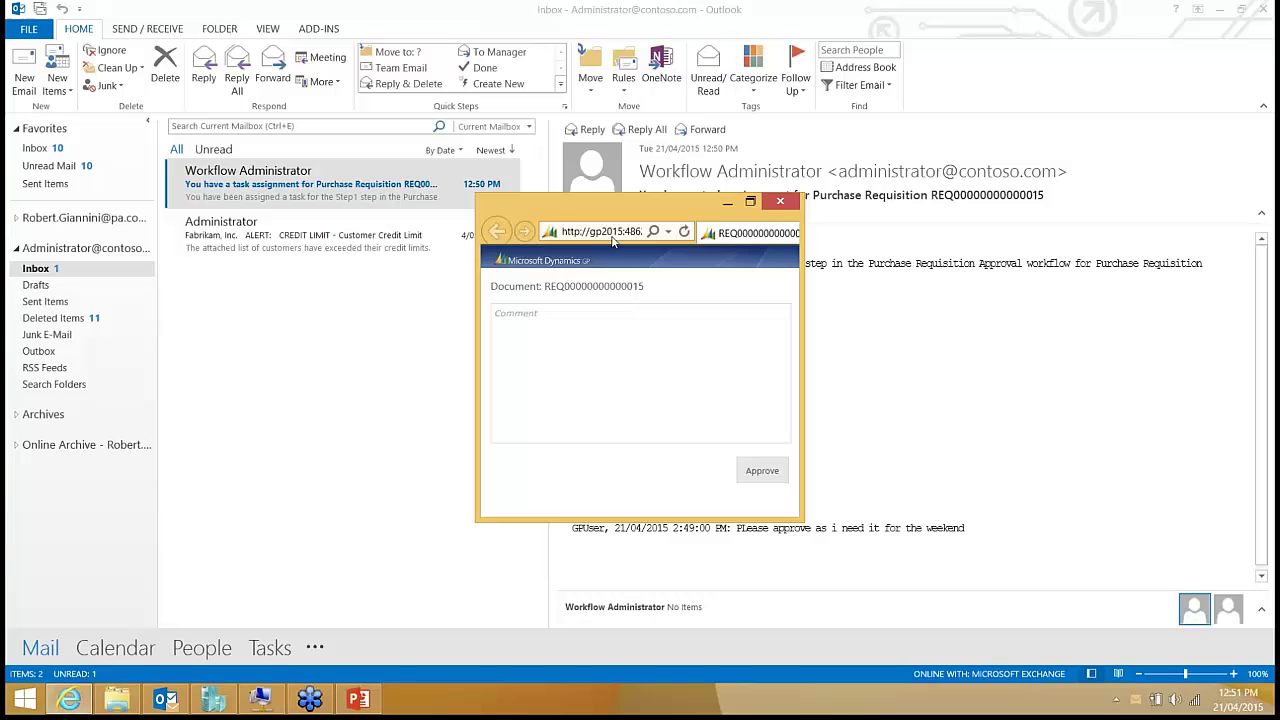
Approve the requisition on the web page with comment 'Sure sounds like a nice car!', then close it
left_click(673, 367)
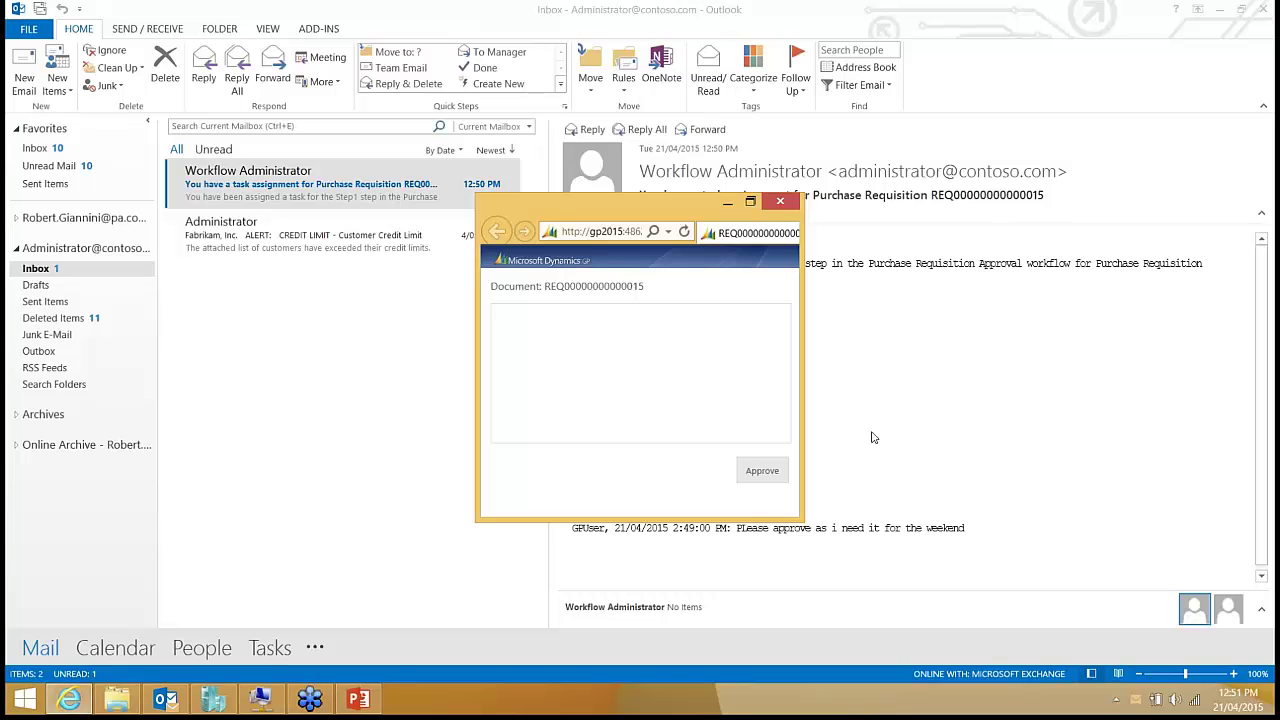
type("Sure sounds")
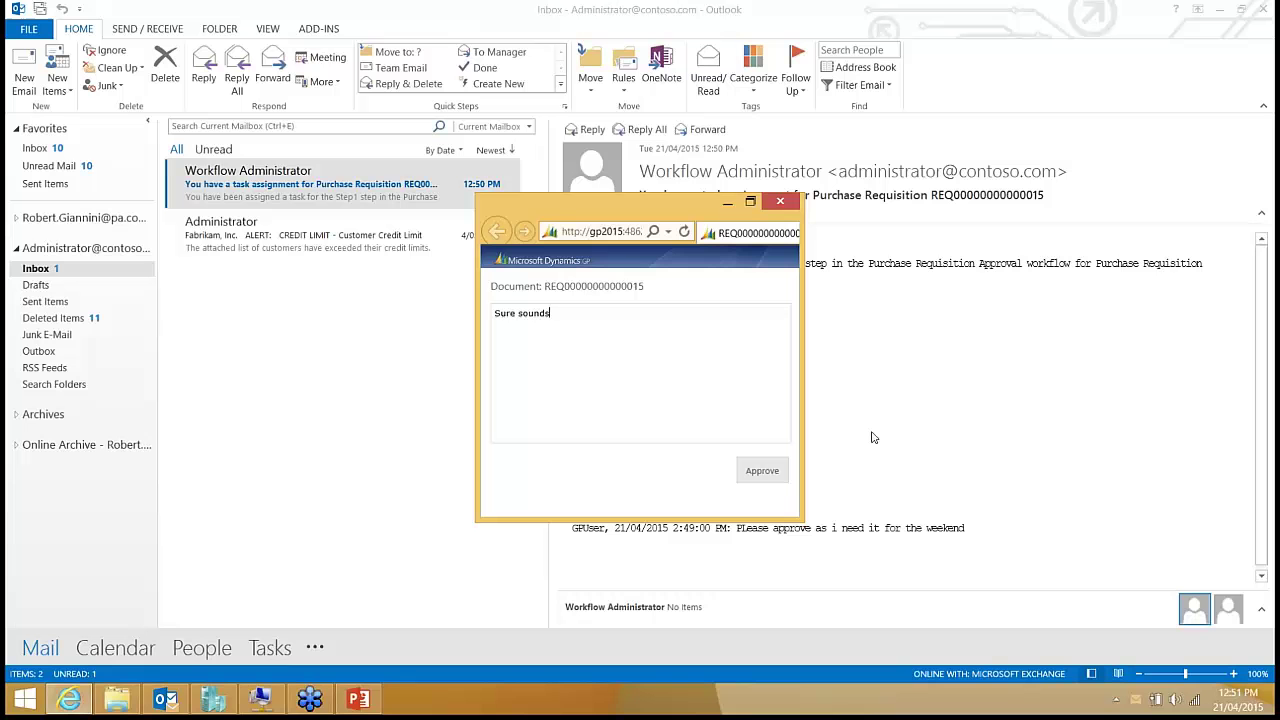
type(" like a nice ")
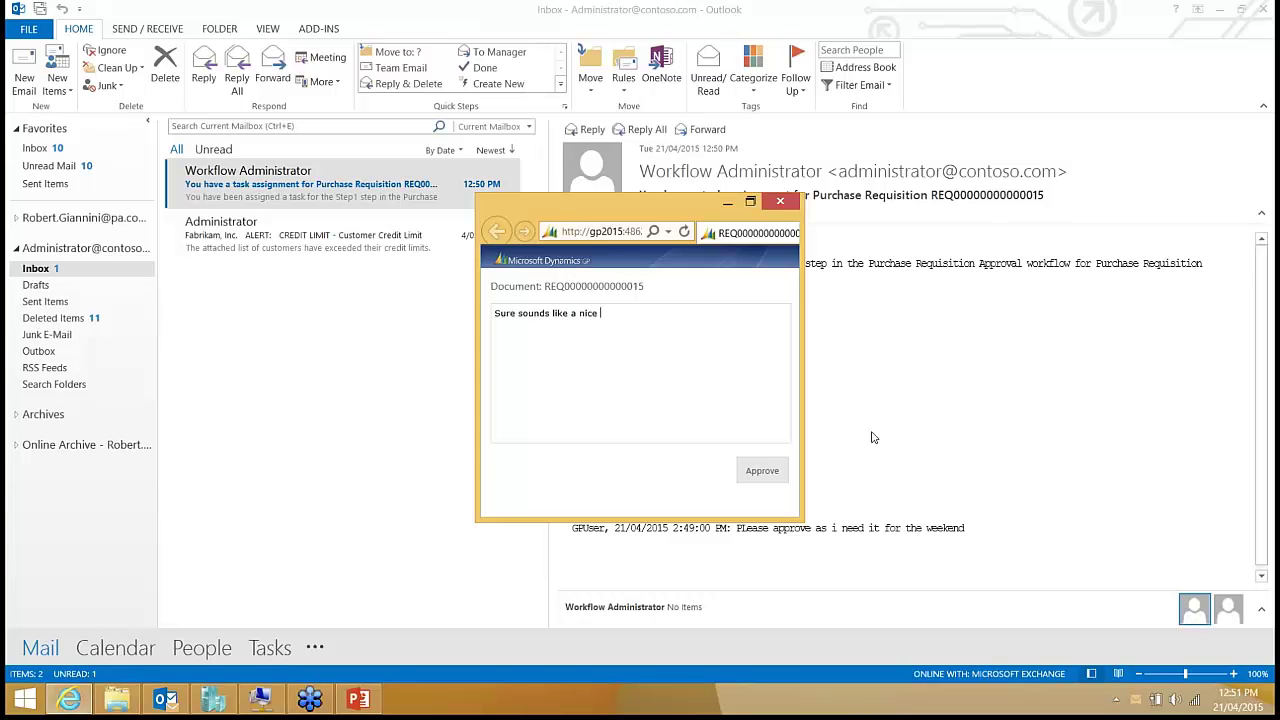
type("car!")
left_click(760, 471)
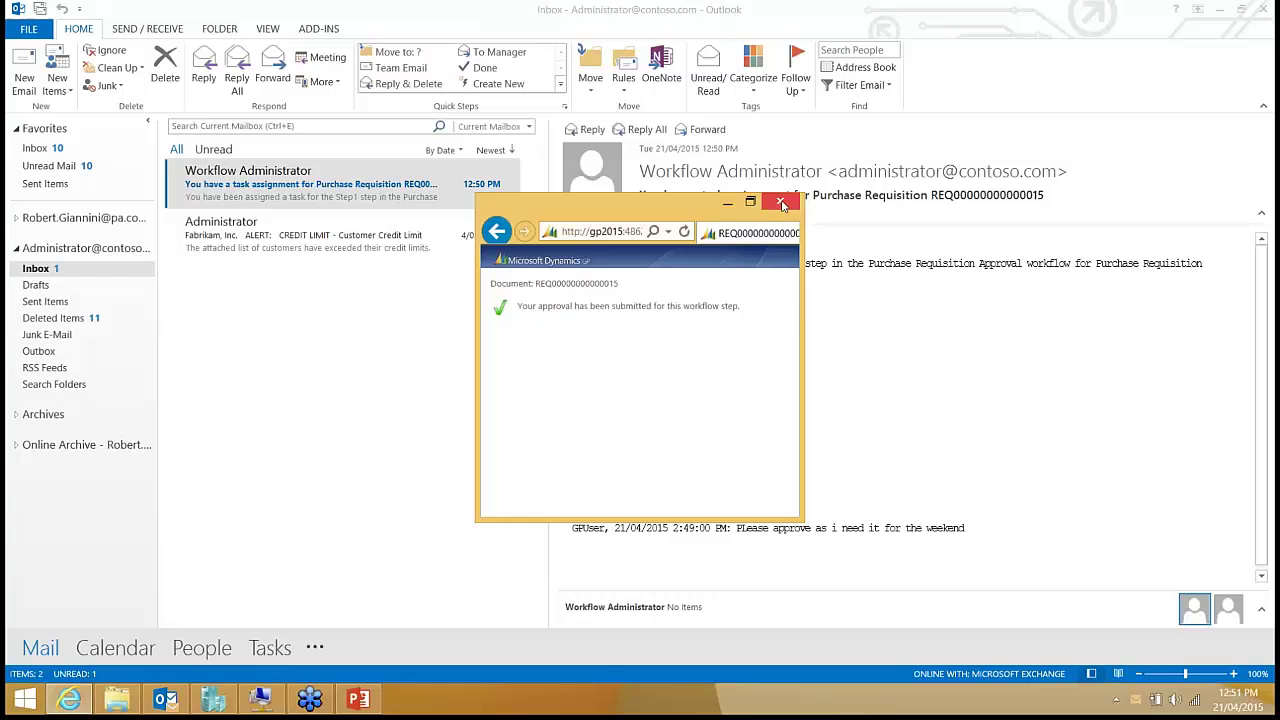
left_click(782, 203)
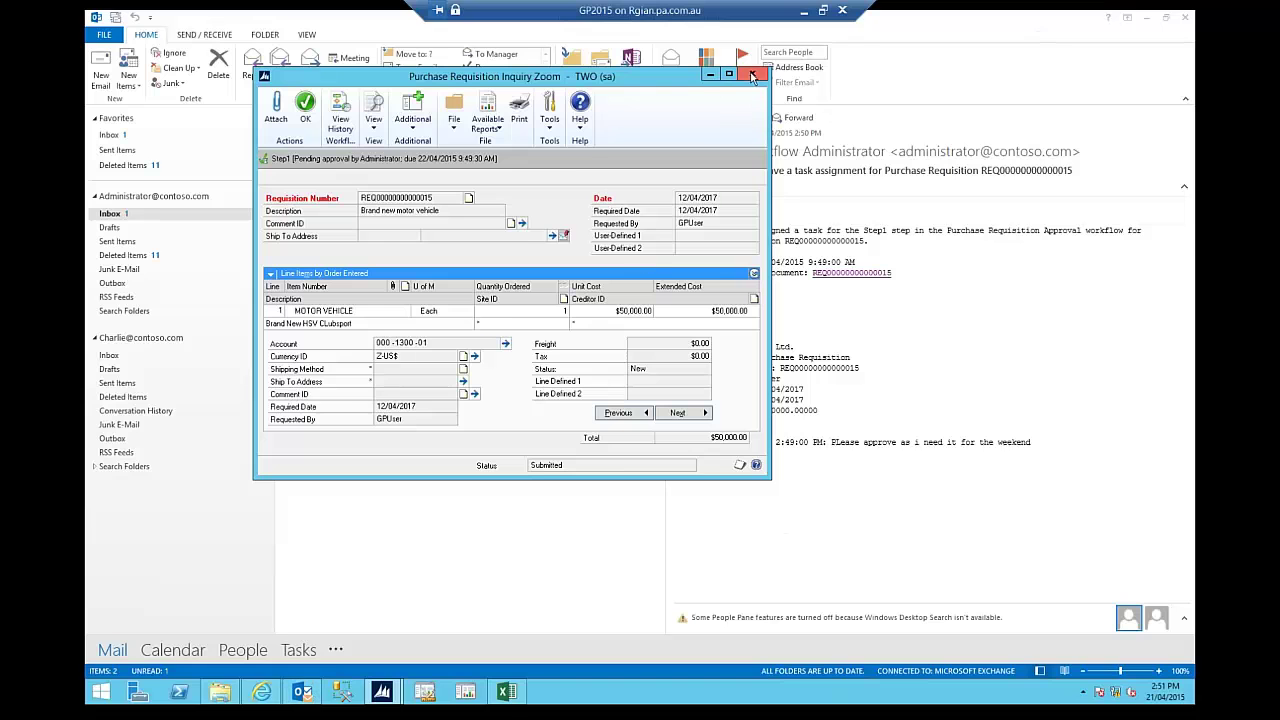
Open Purchase Requisition Entry on the last record to see the motor vehicle requisition's completed workflow
left_click(752, 77)
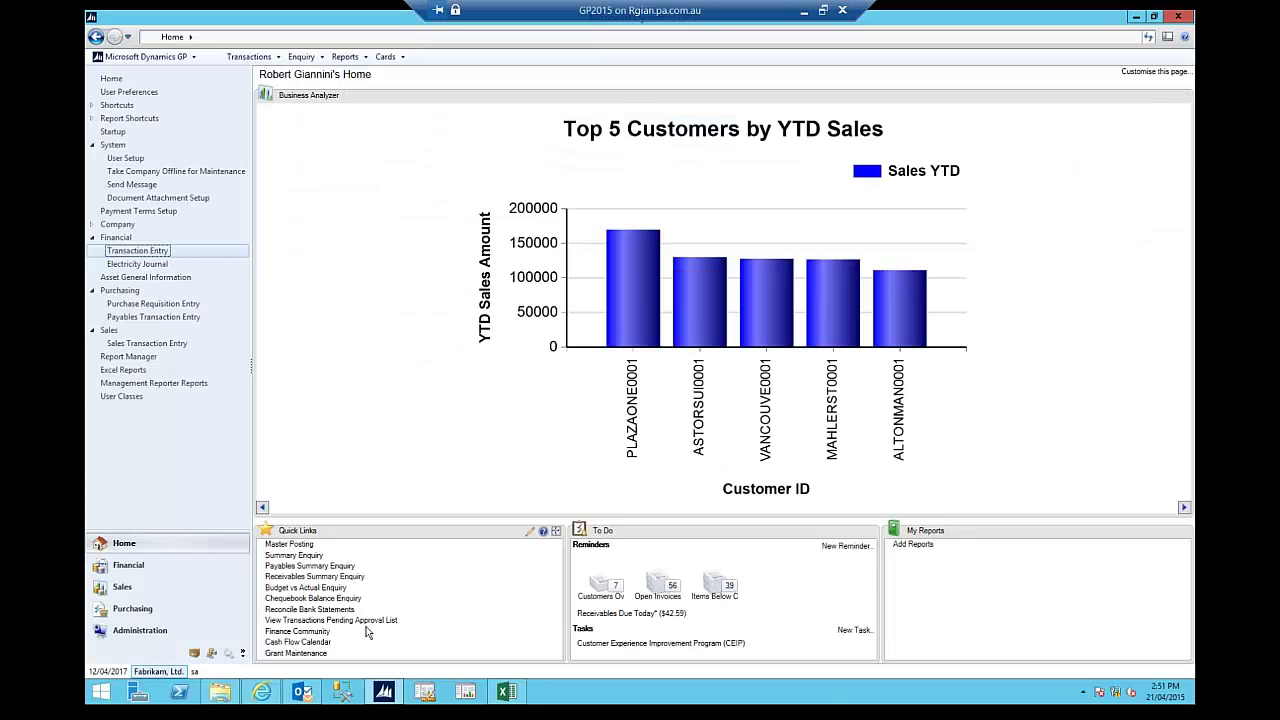
left_click(155, 303)
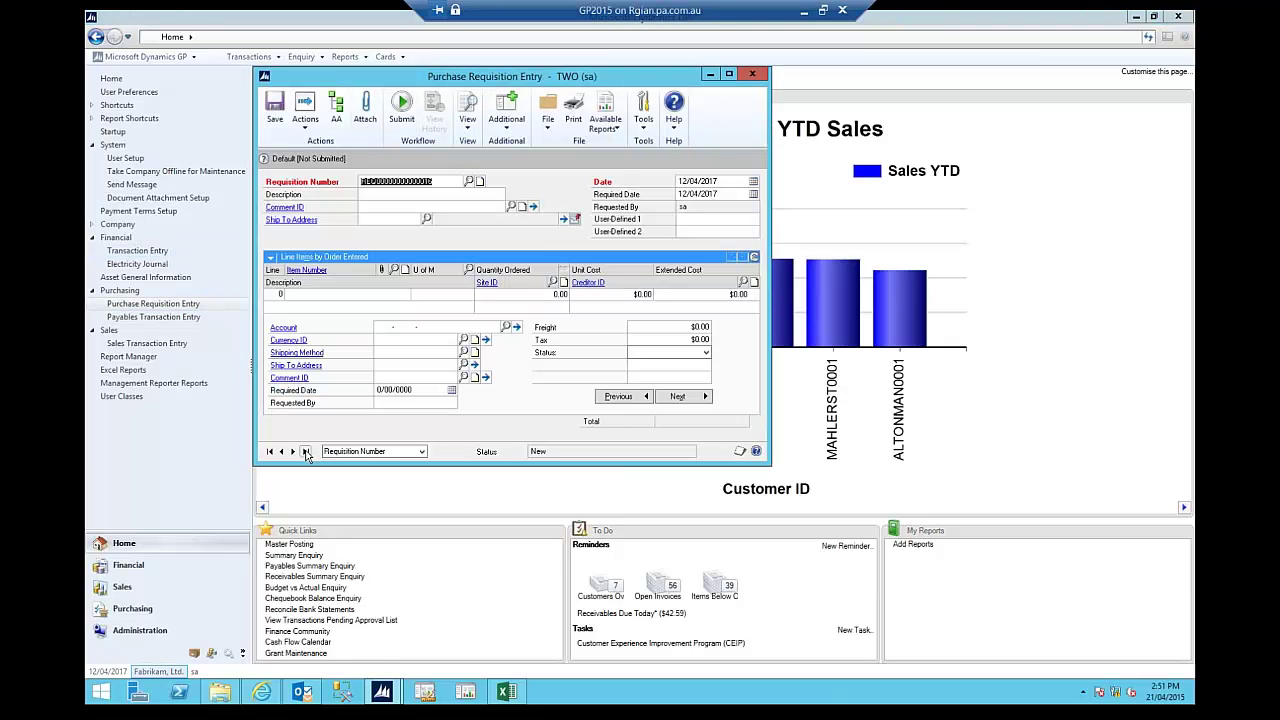
left_click(305, 452)
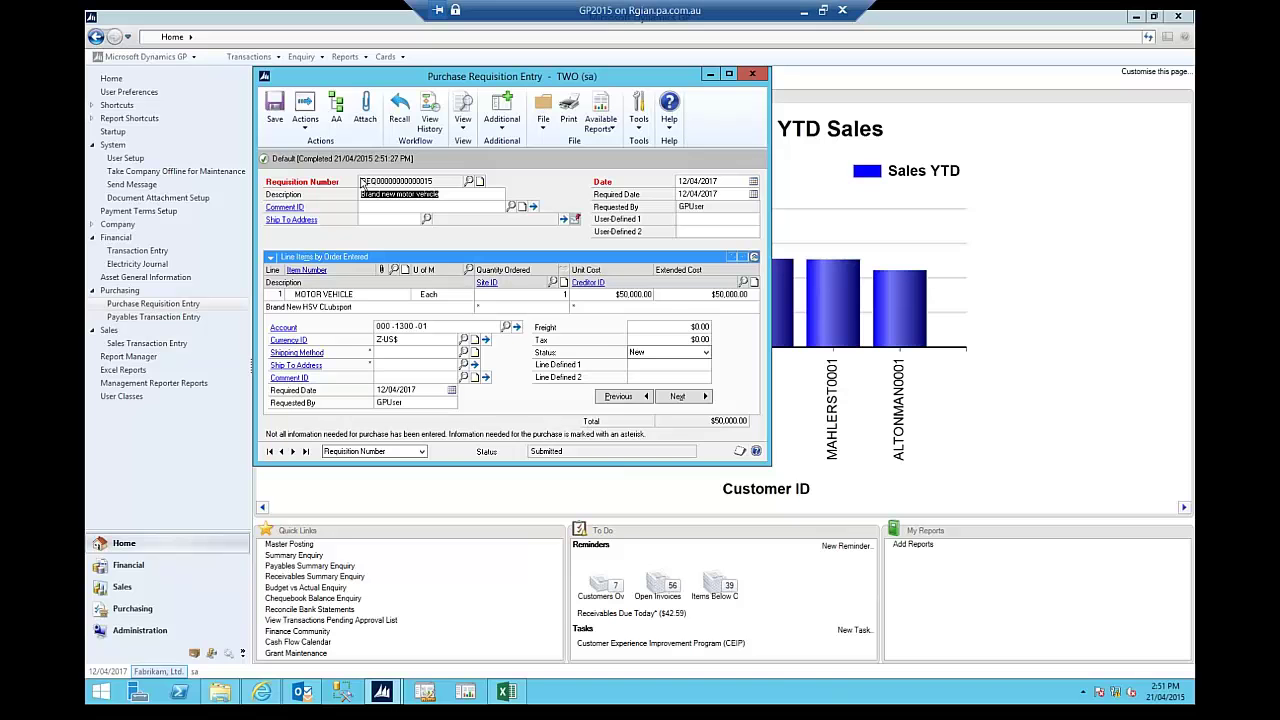
left_click(430, 120)
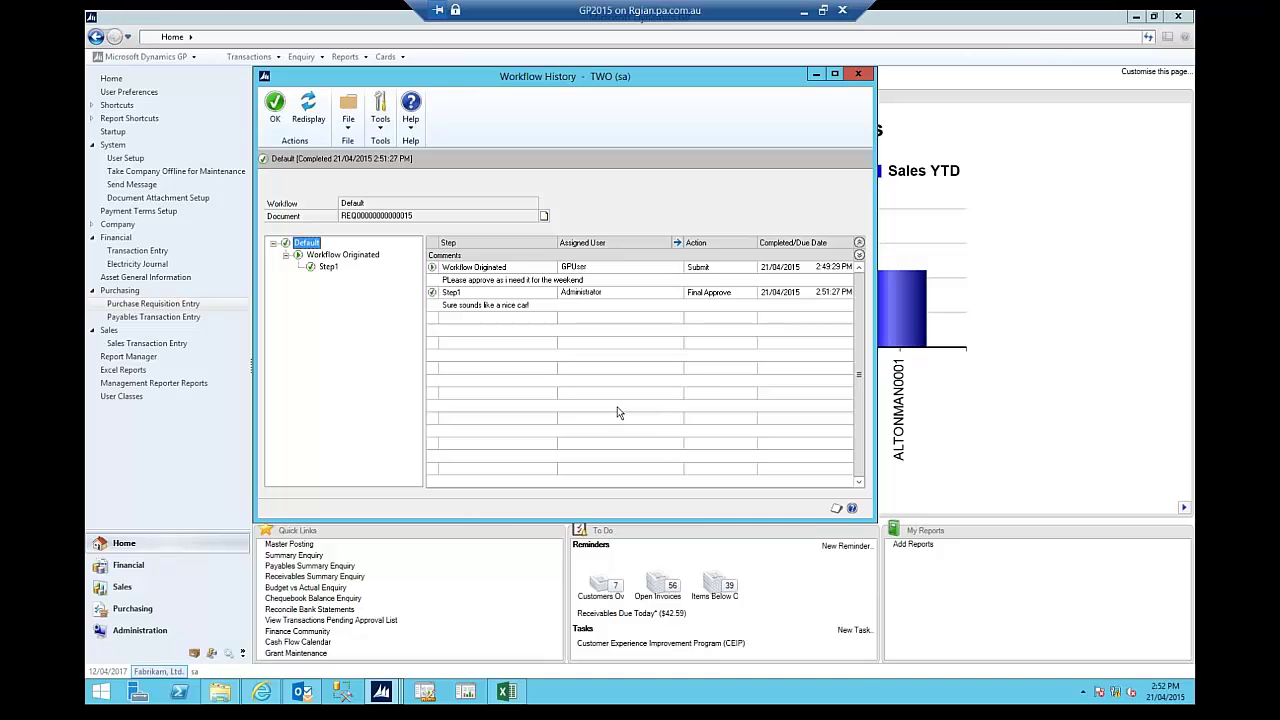
left_click(564, 279)
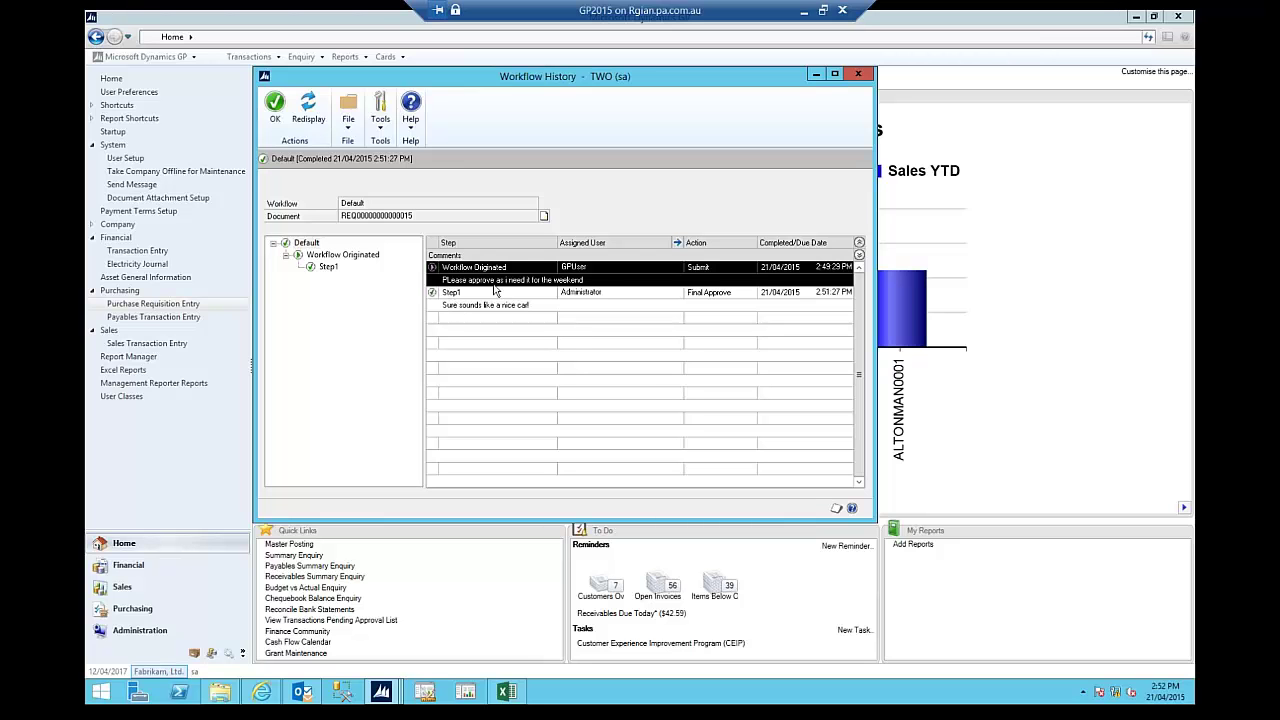
left_click(600, 303)
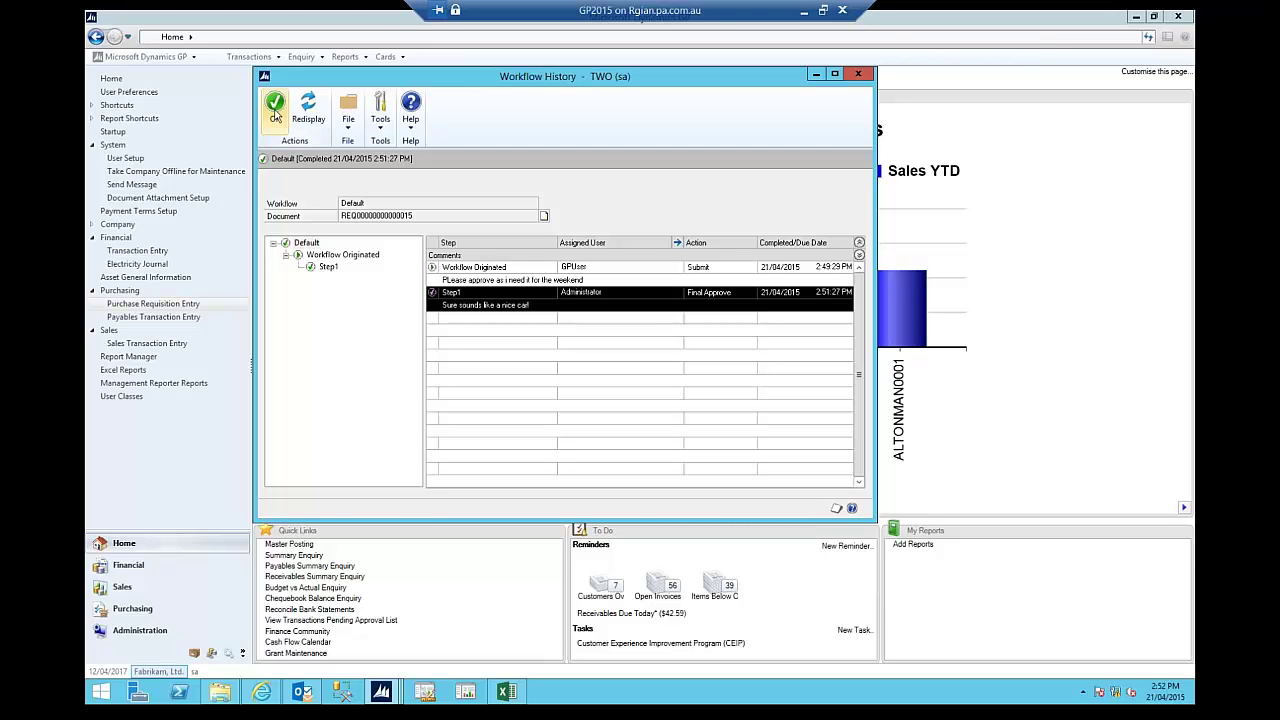
left_click(275, 110)
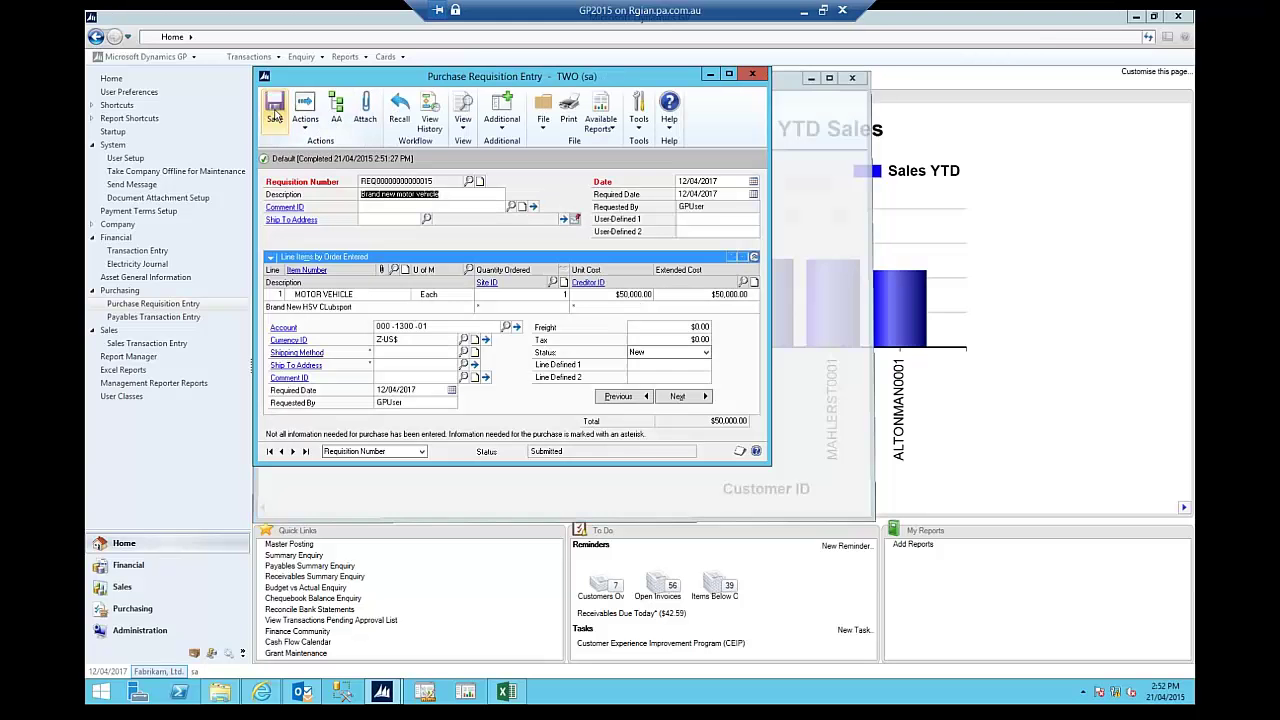